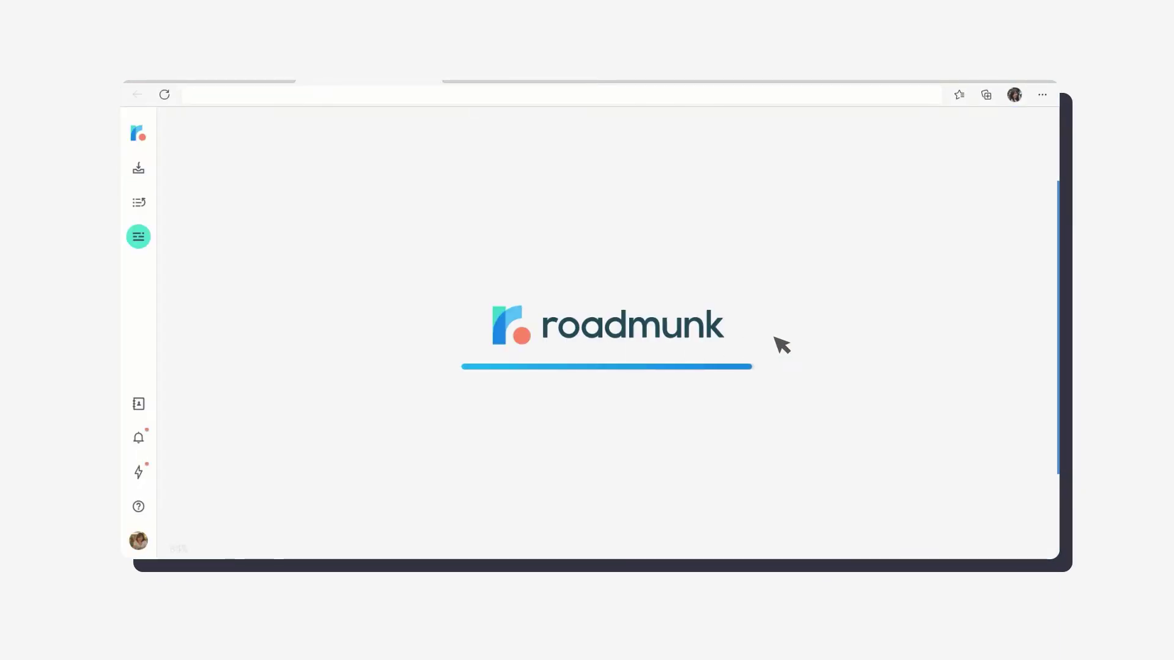
# - Open the 2021 Technology Roadmap in Timeline View, then regroup it as Swimlane: By Status
pyautogui.click(248, 217)
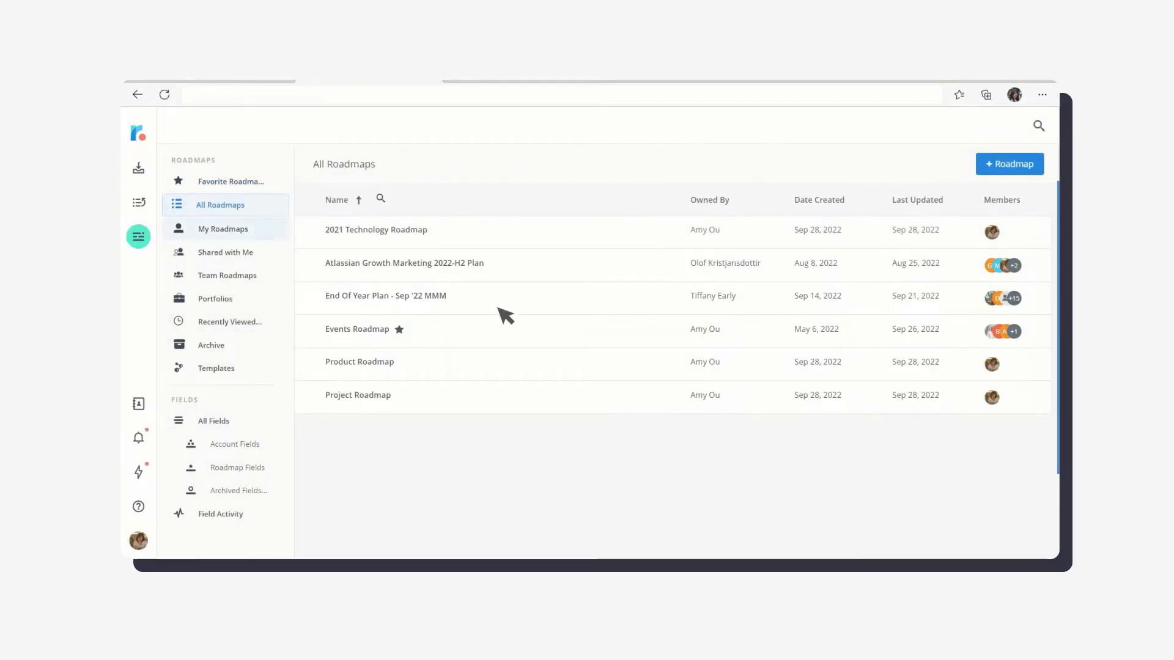
pyautogui.click(504, 231)
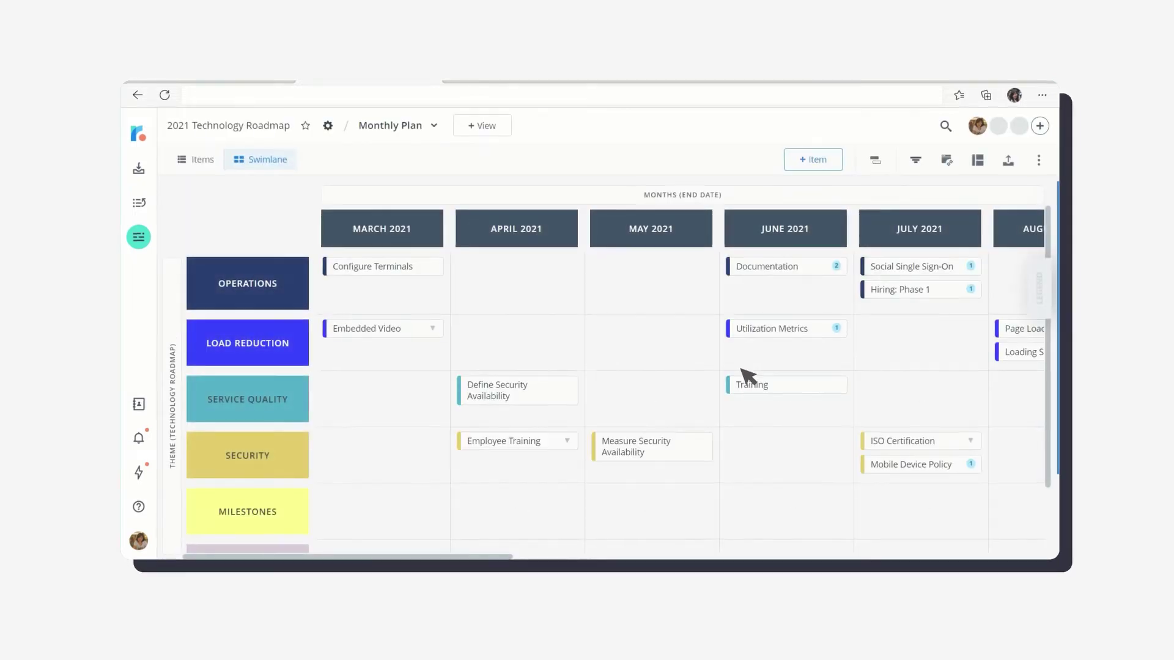
pyautogui.click(447, 237)
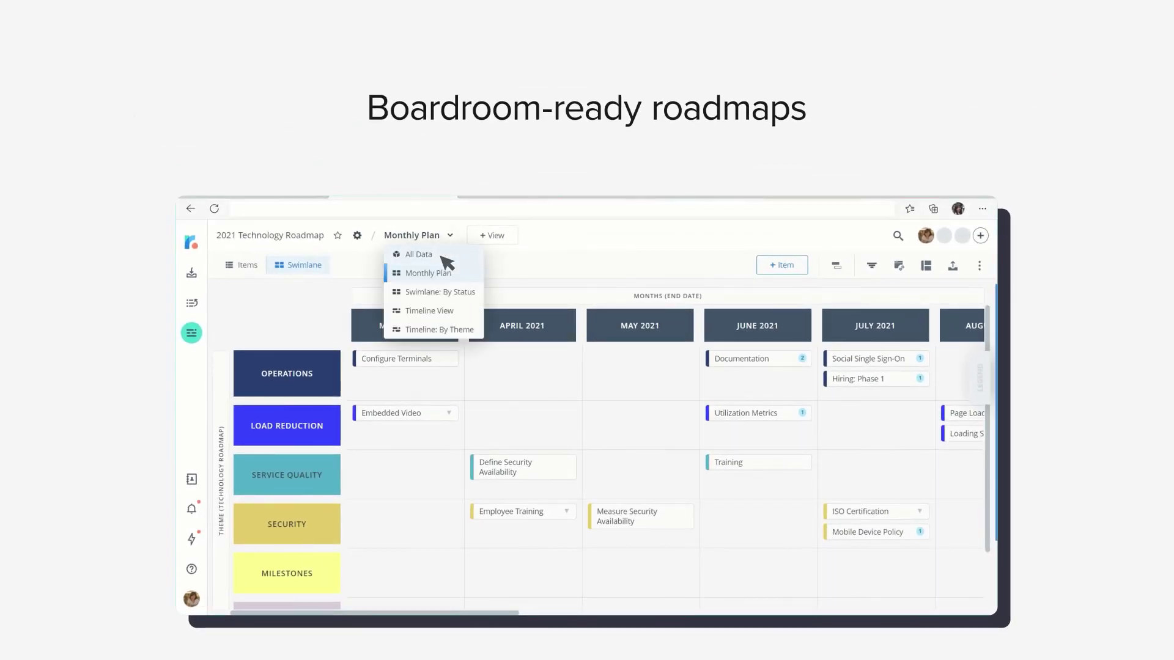
pyautogui.click(429, 311)
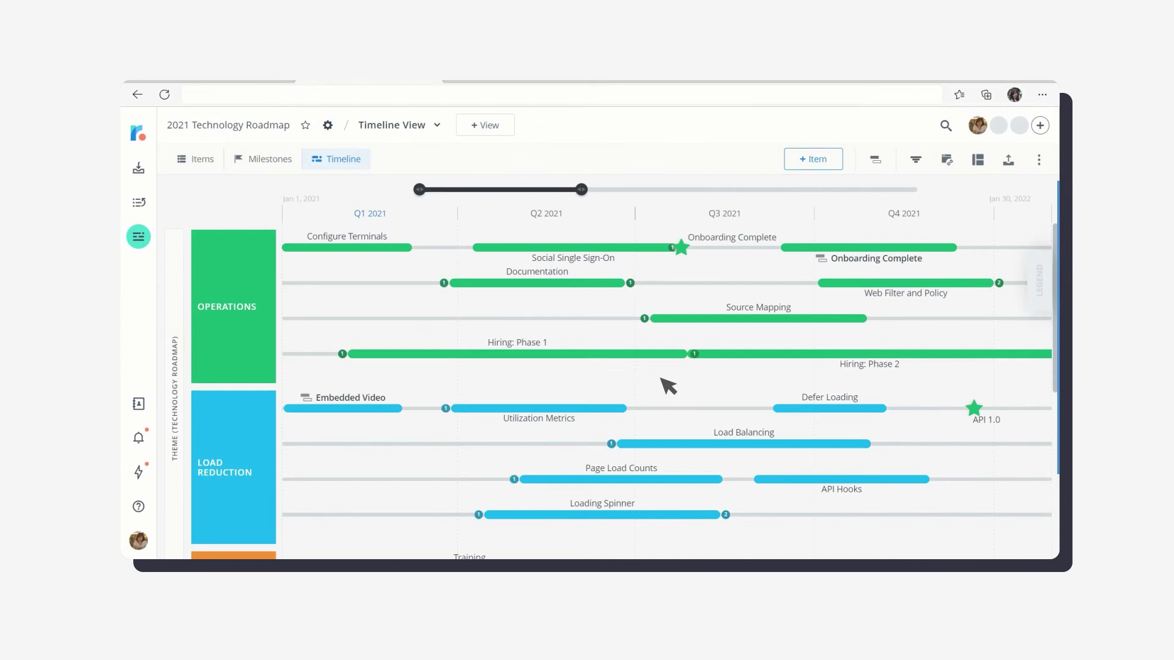
pyautogui.scroll(-5, 668, 386)
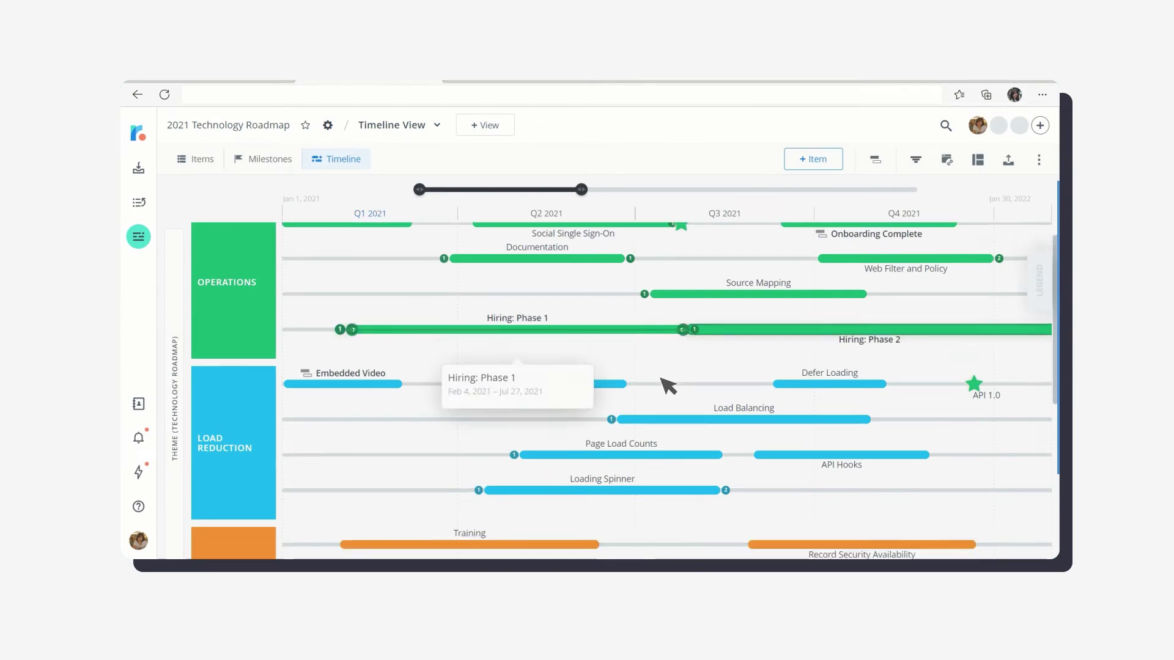
pyautogui.scroll(-5, 668, 385)
pyautogui.click(398, 125)
pyautogui.click(404, 200)
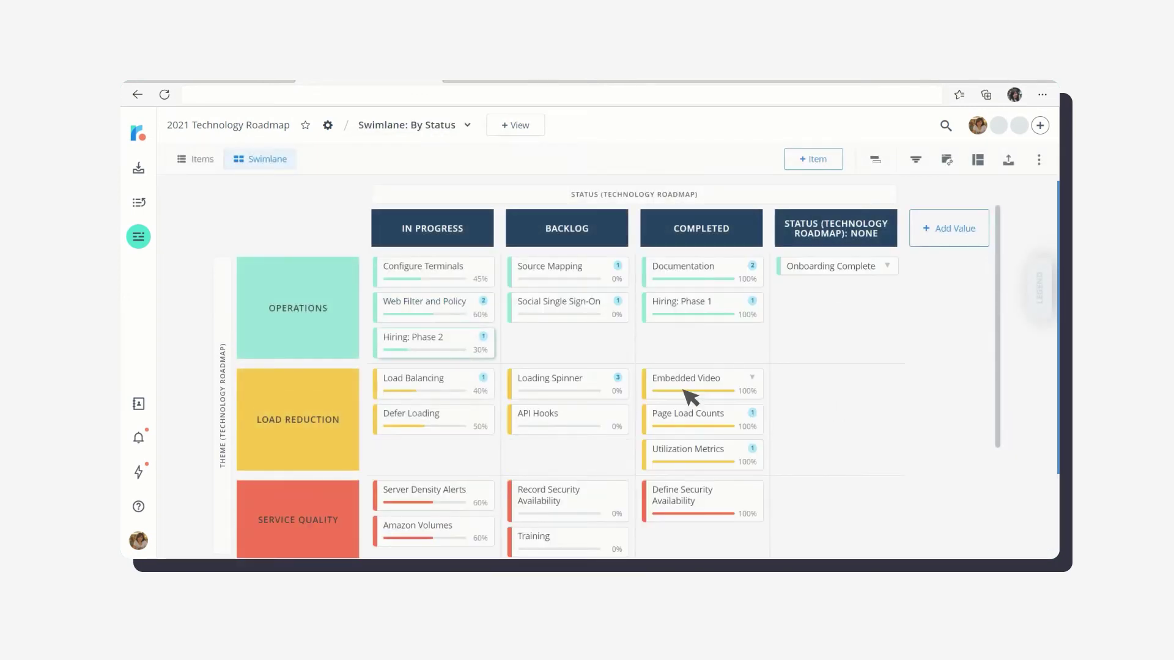
pyautogui.scroll(-3, 690, 396)
pyautogui.scroll(-3, 690, 396)
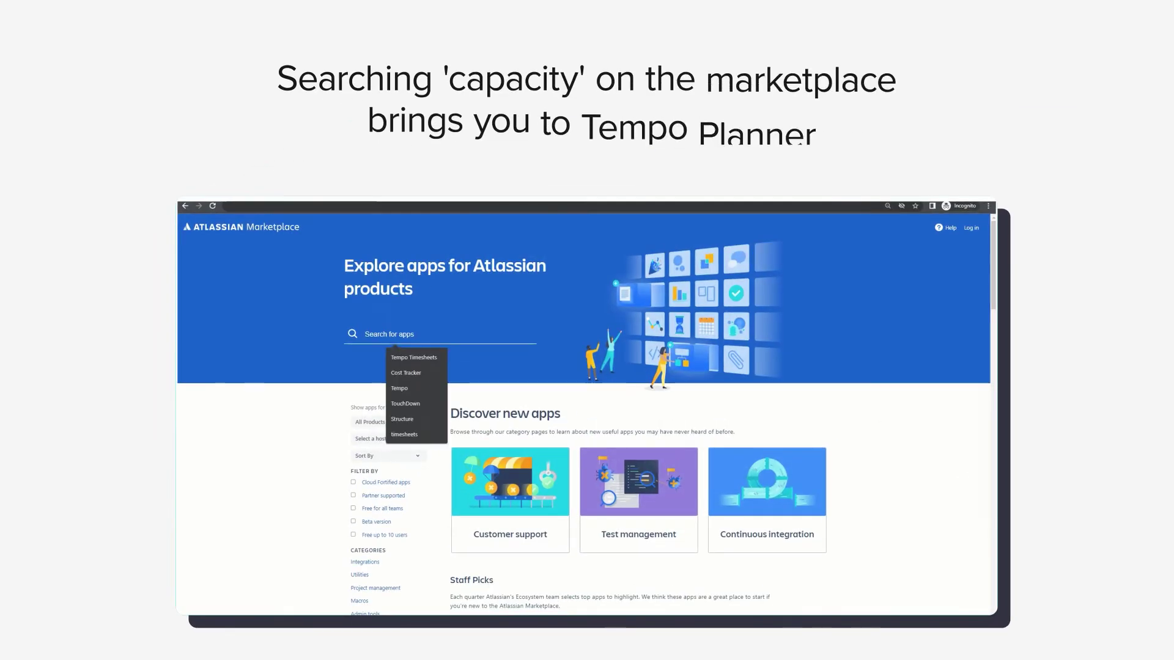
# - Search the Marketplace for Capacity, then plan time on issue GRAPP-39
pyautogui.press('Return')
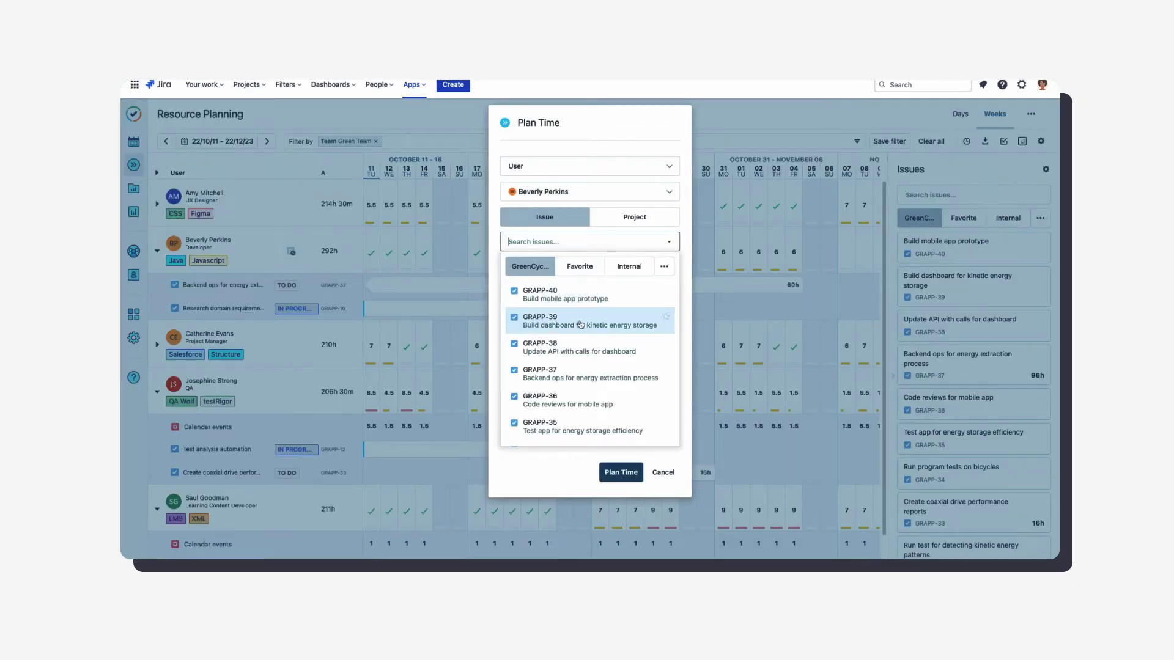
pyautogui.click(579, 324)
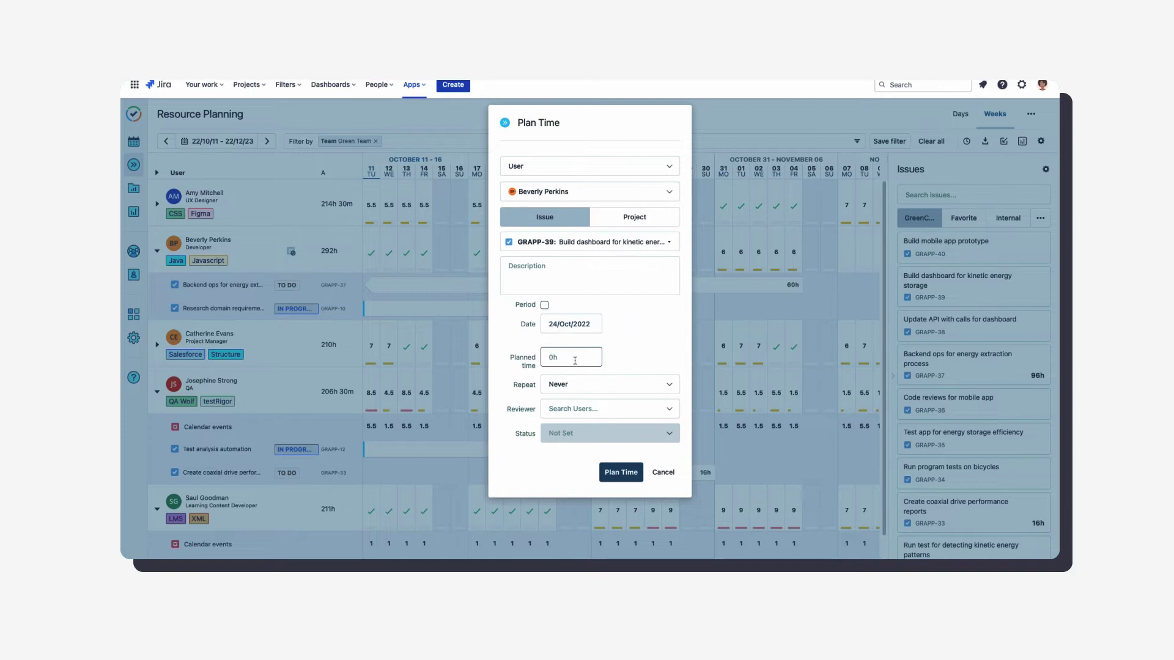
pyautogui.click(621, 472)
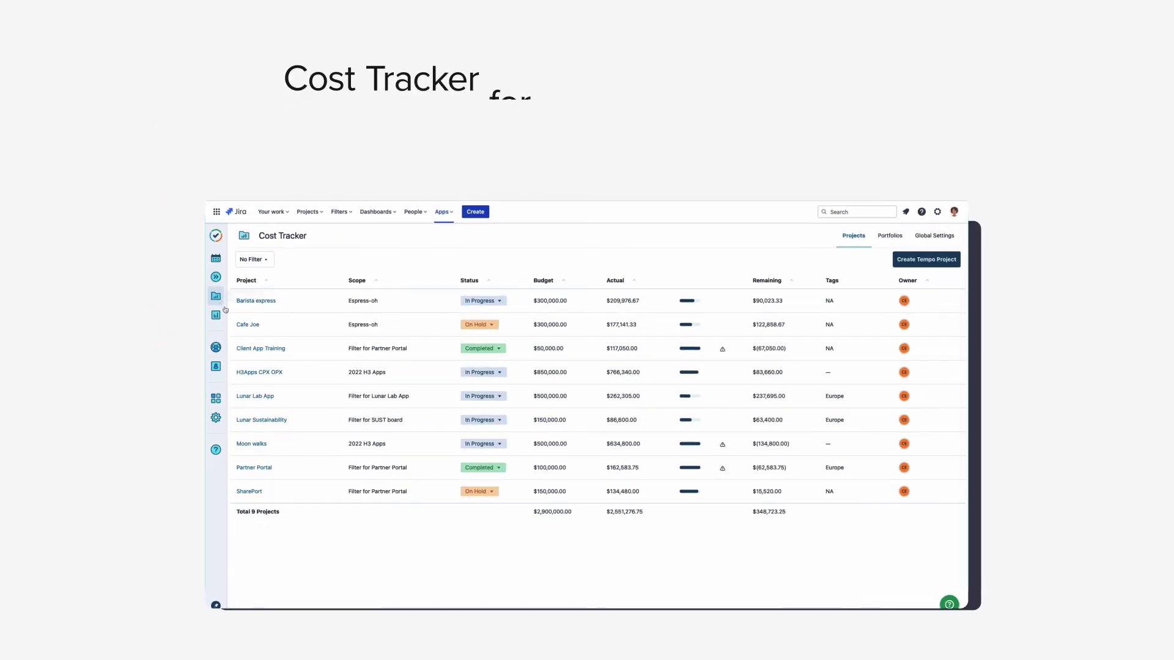
# - Open the Lunar Sustainability project from the Cost Tracker Projects table
pyautogui.click(249, 420)
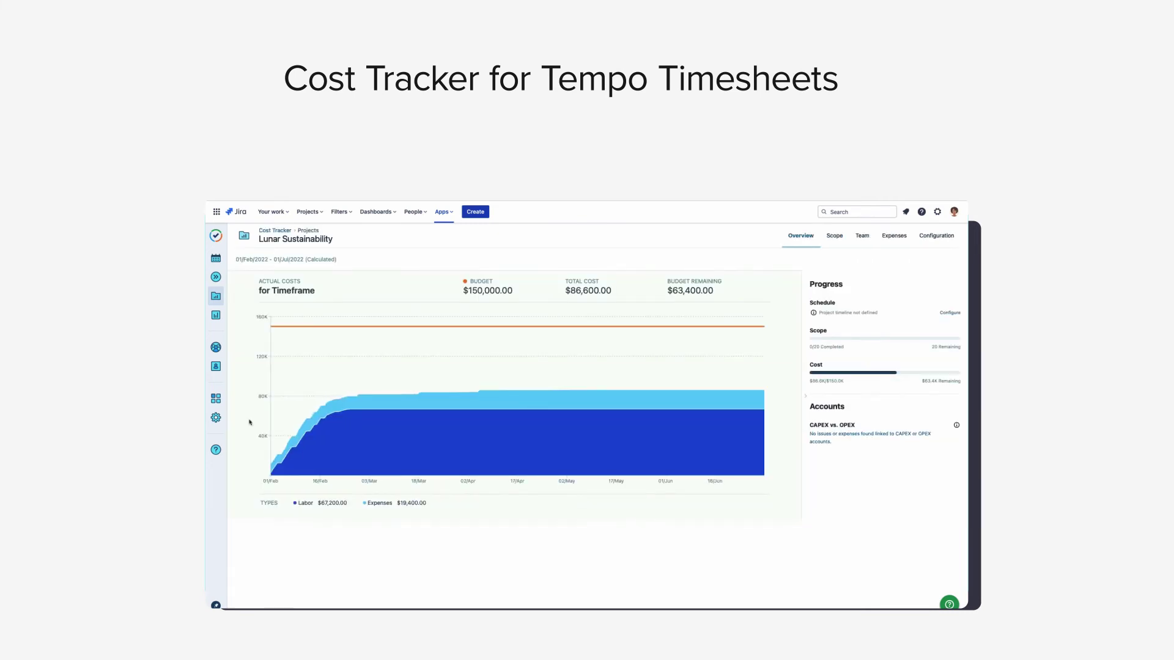